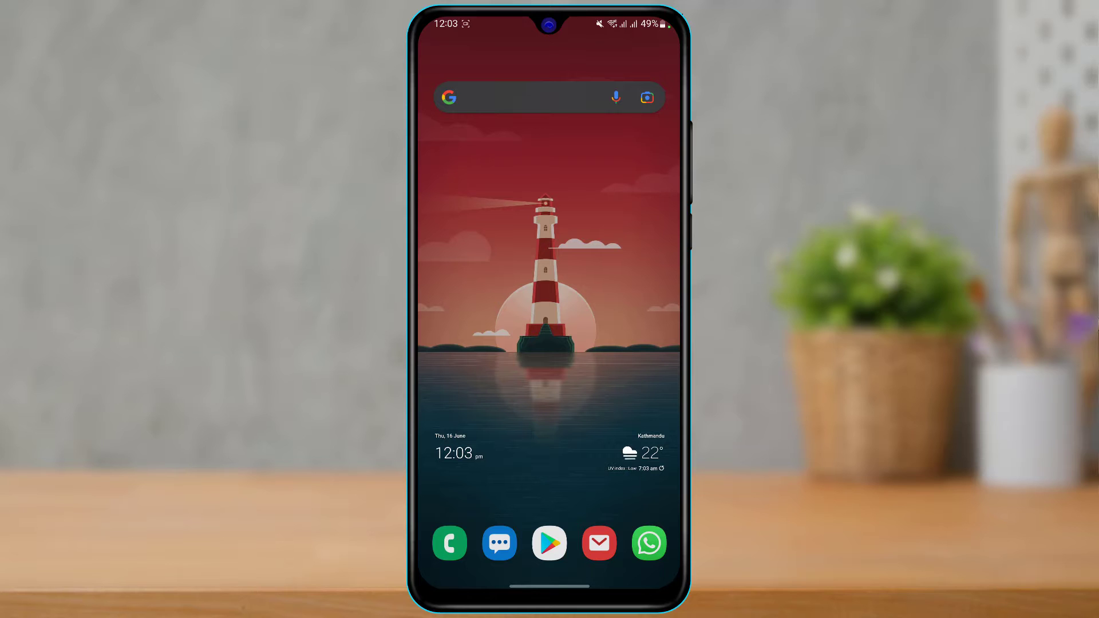
# - Open Facebook's Settings & privacy page, check the Posts audience settings, and return
pyautogui.moveTo(550, 481); pyautogui.dragTo(549, 258)
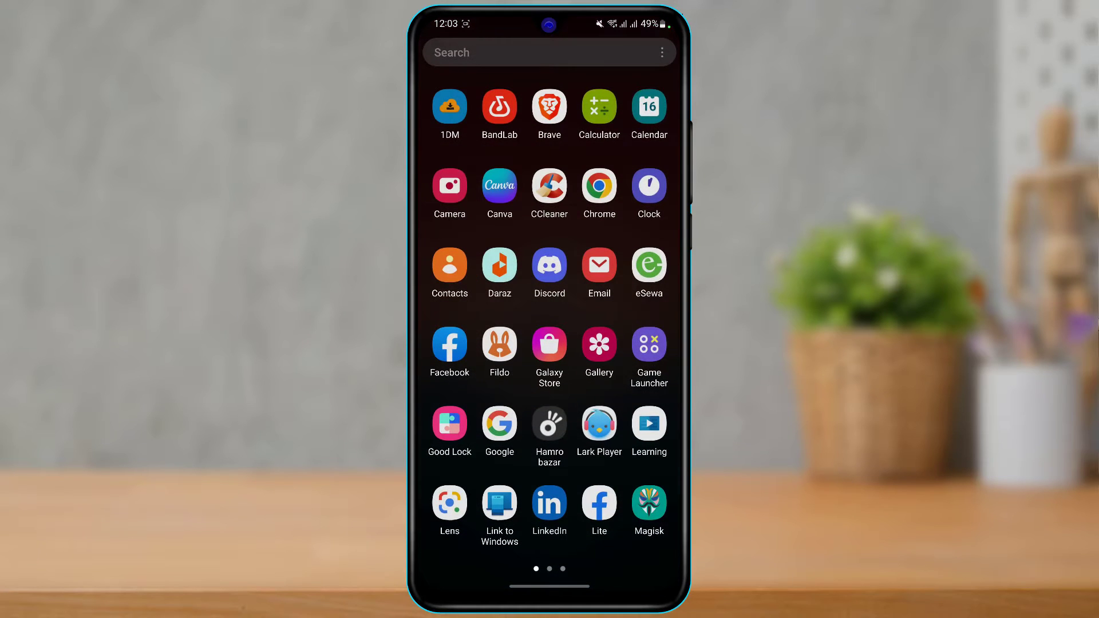
pyautogui.click(450, 344)
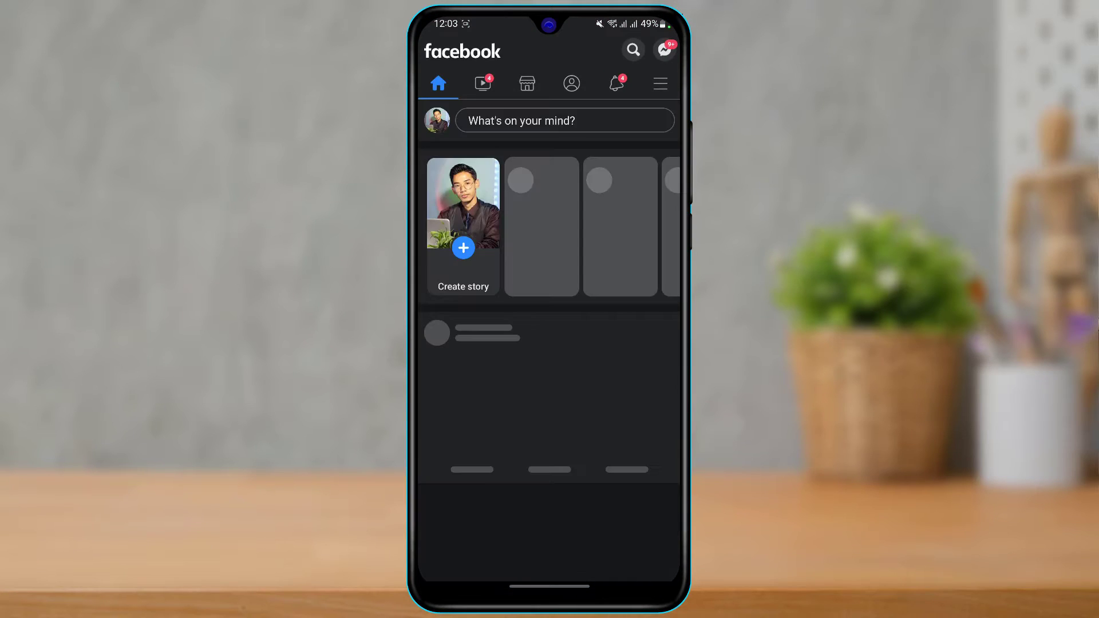
pyautogui.click(661, 84)
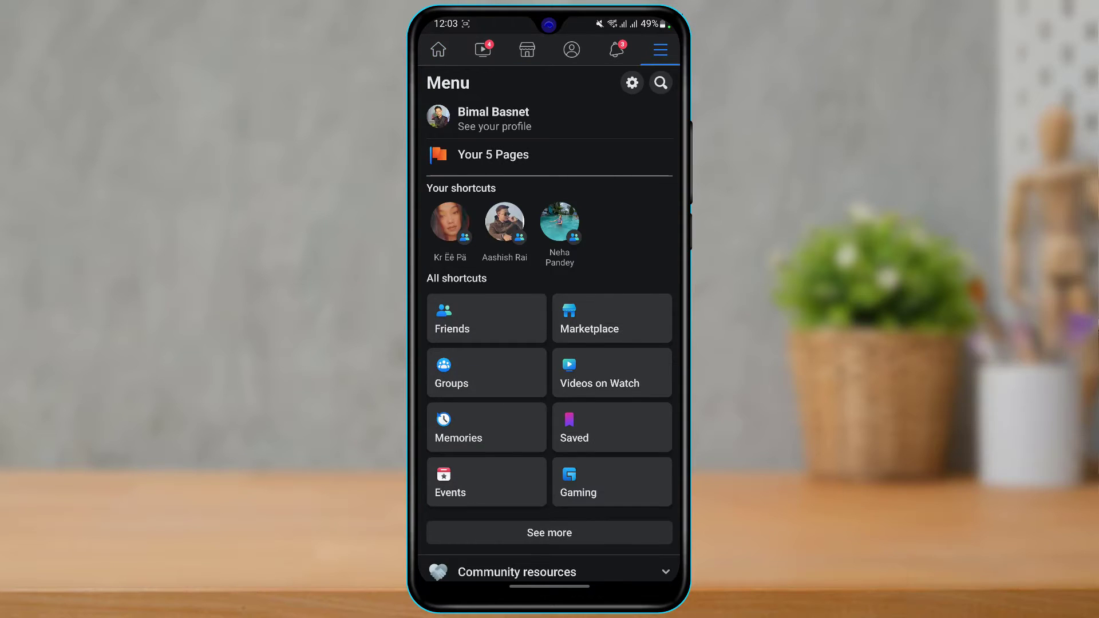
pyautogui.scroll(-3, 549, 343)
pyautogui.click(506, 520)
pyautogui.click(471, 377)
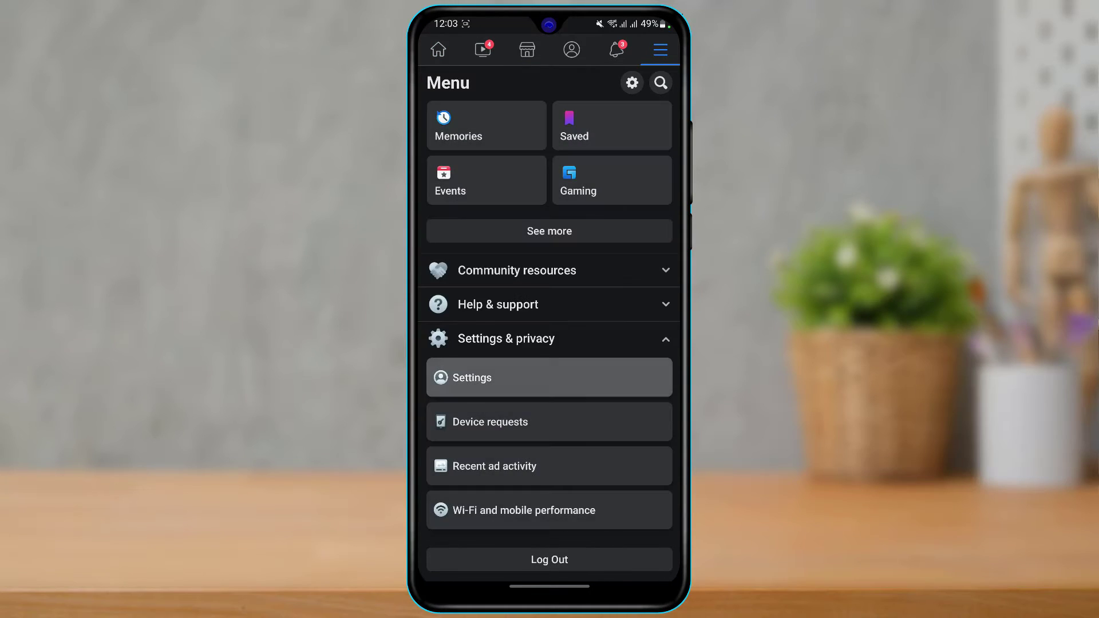
pyautogui.scroll(-3, 550, 343)
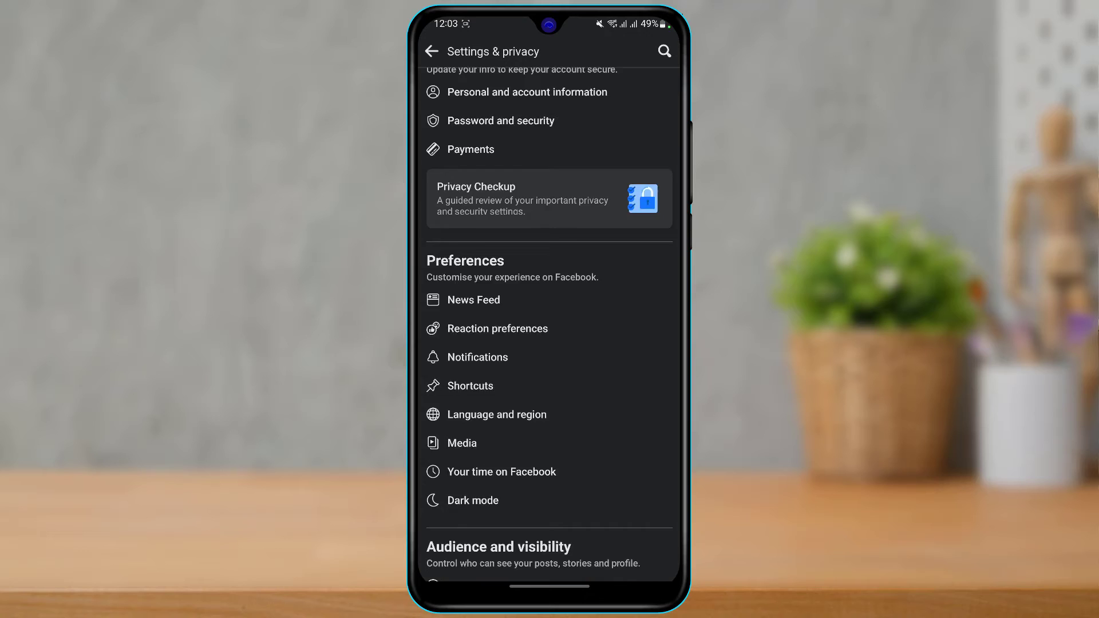
pyautogui.scroll(-2, 551, 326)
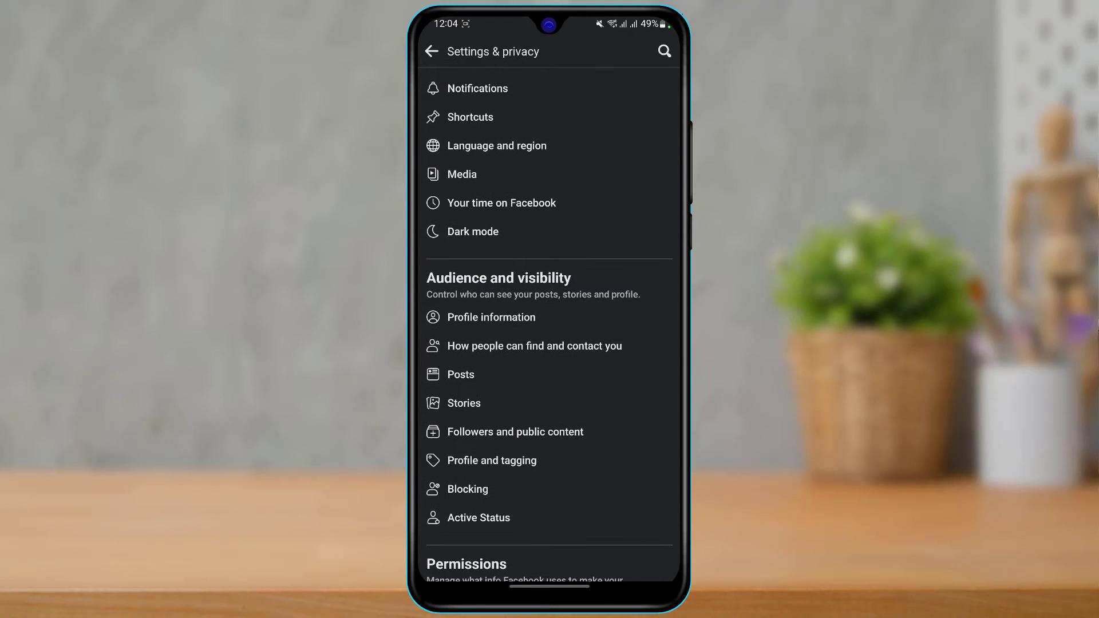
pyautogui.click(461, 374)
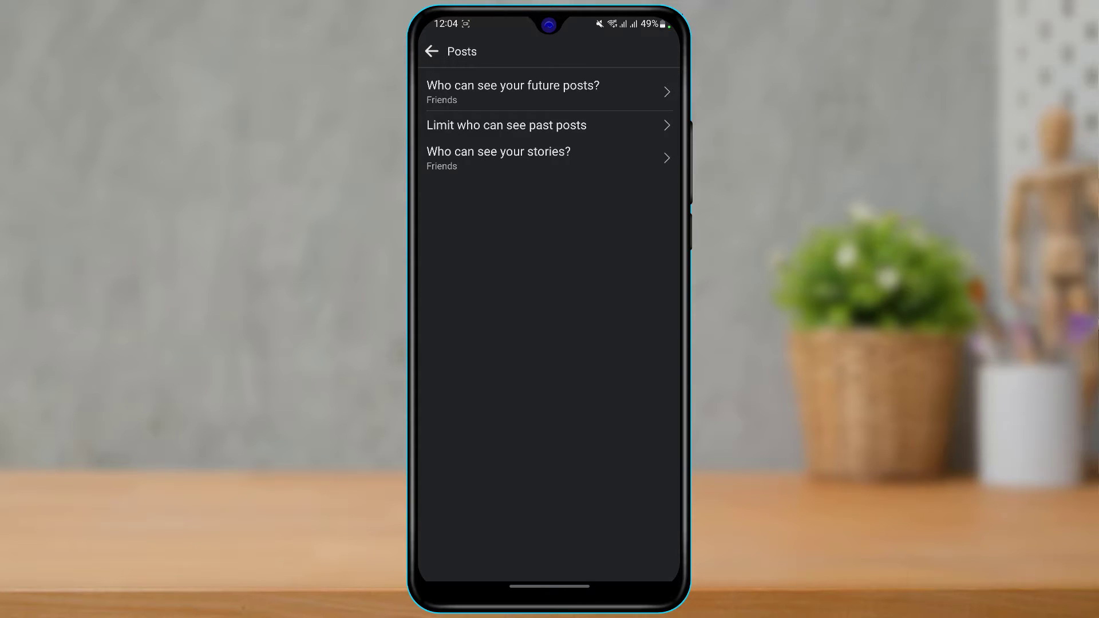
pyautogui.click(431, 50)
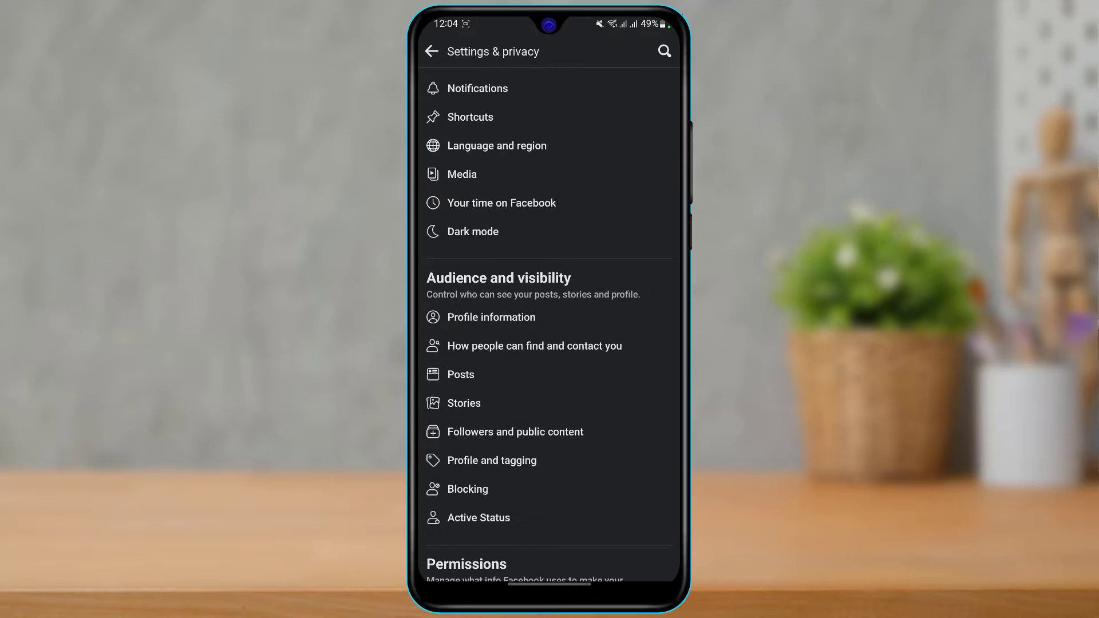
# - Load m.facebook.com through the Google app's search suggestion
pyautogui.moveTo(550, 587); pyautogui.dragTo(550, 344)
pyautogui.moveTo(550, 498)
pyautogui.mouseDown()
pyautogui.moveTo(549, 259)
pyautogui.moveTo(551, 498)
pyautogui.mouseUp()
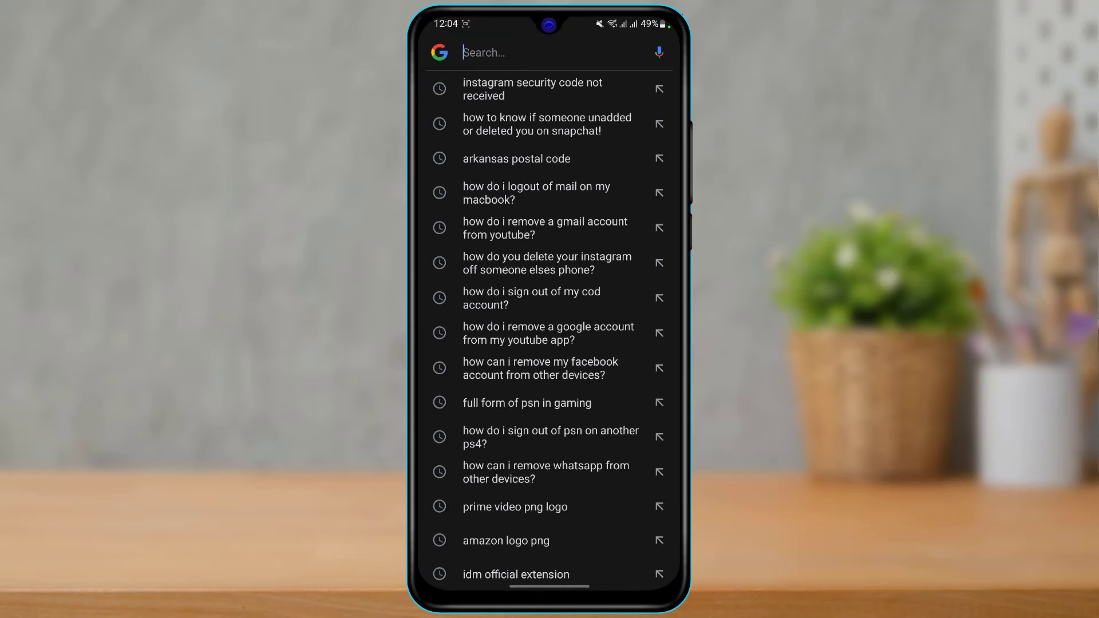
pyautogui.write('m.')
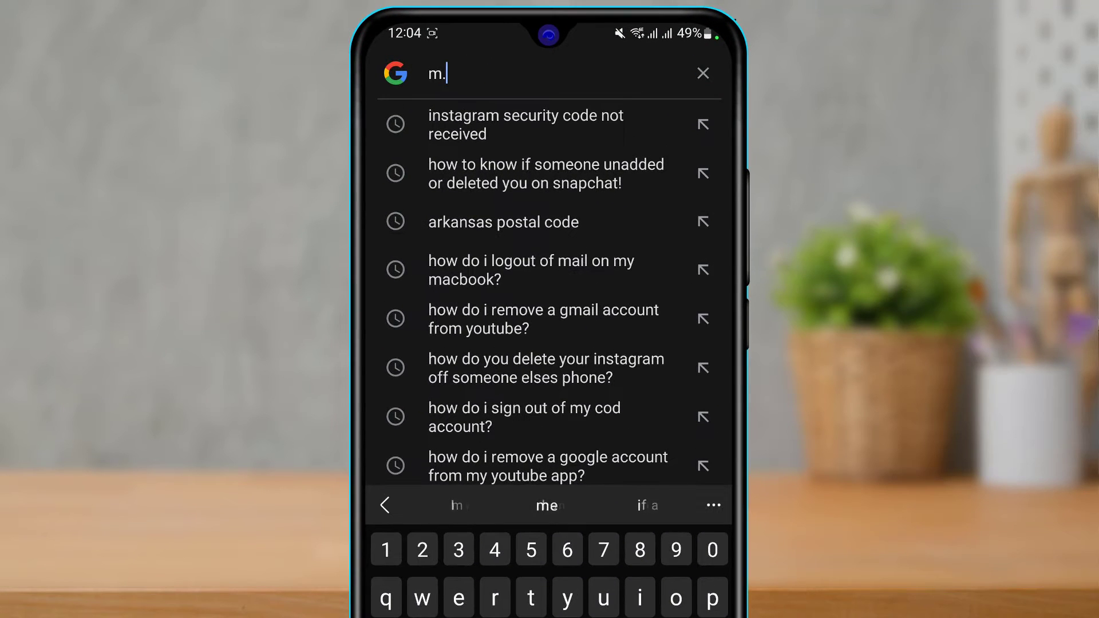
pyautogui.write('face')
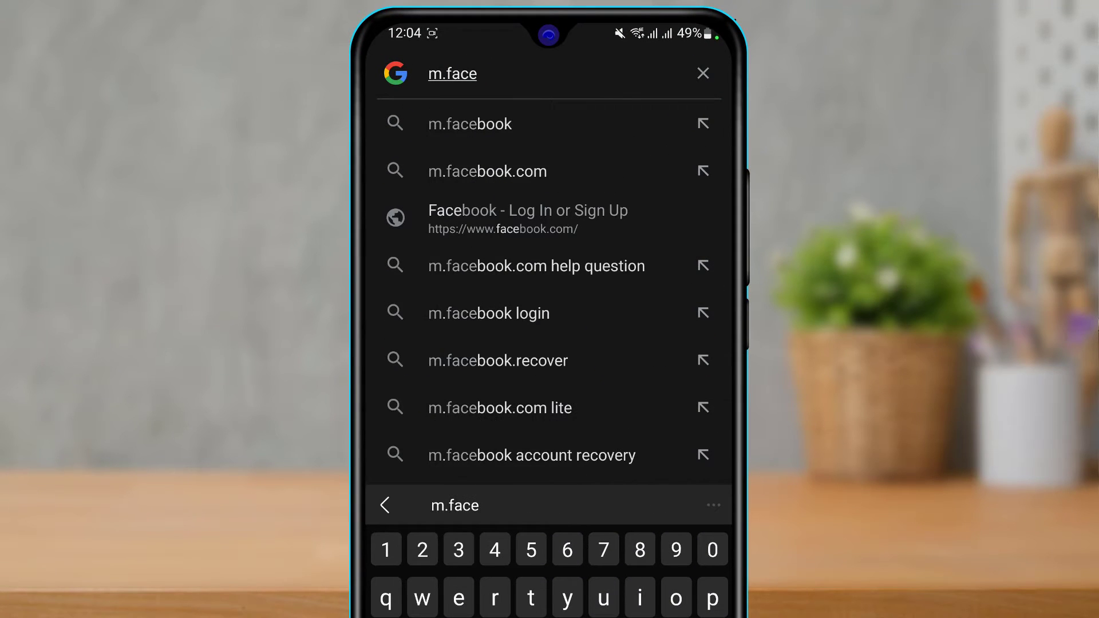
pyautogui.click(486, 170)
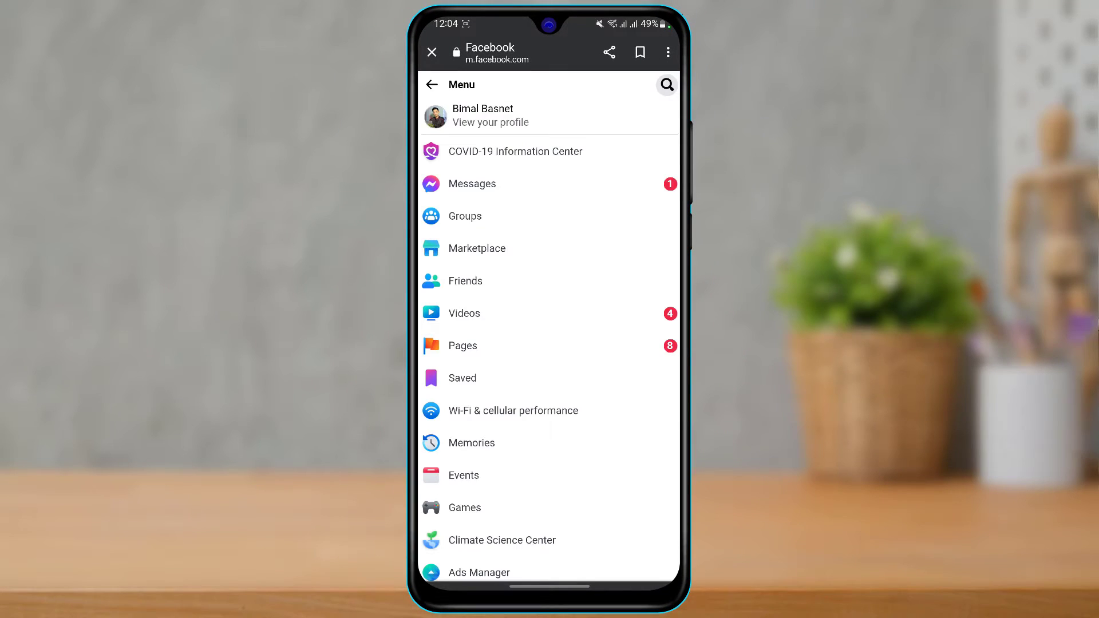
pyautogui.scroll(-5, 550, 344)
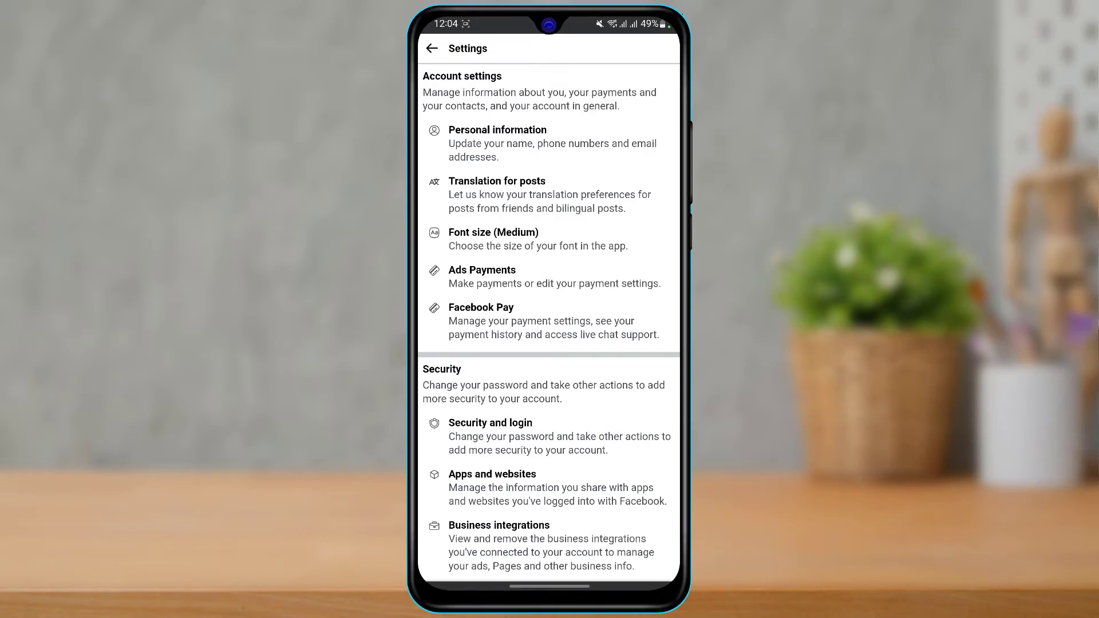
pyautogui.scroll(-3, 549, 323)
pyautogui.scroll(-3, 549, 323)
pyautogui.scroll(-3, 548, 323)
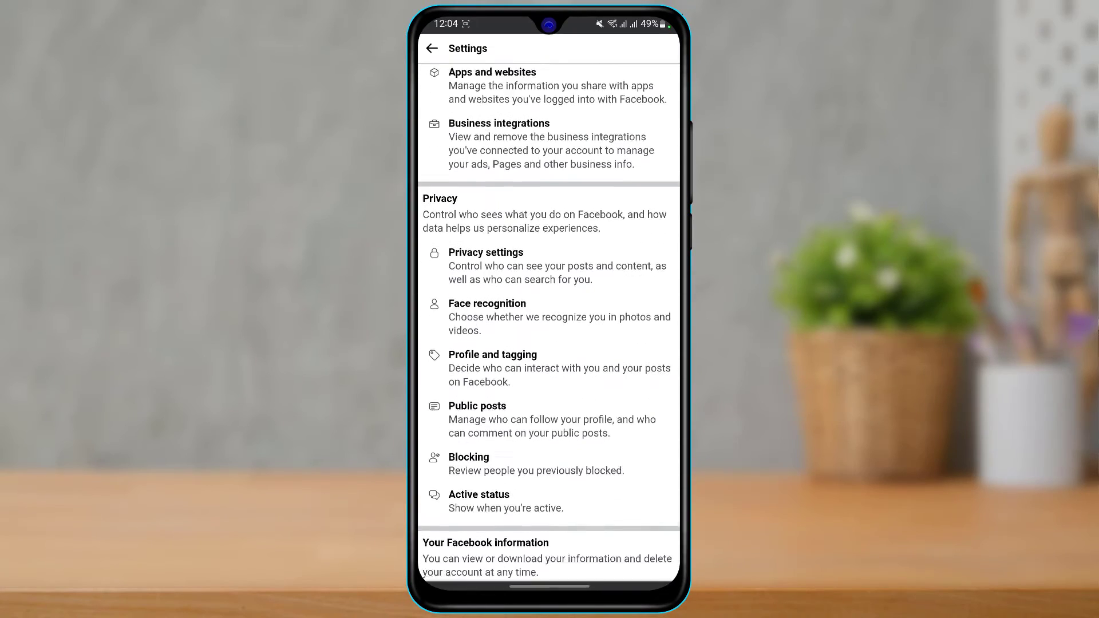
pyautogui.scroll(-3, 549, 324)
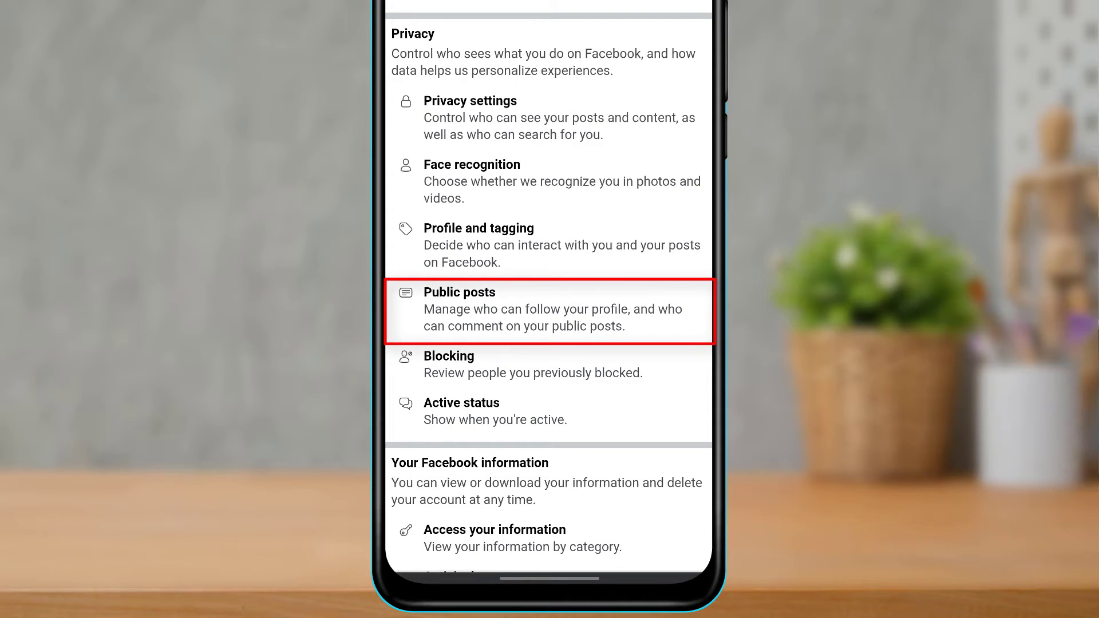
# - Open the Public posts privacy settings on m.facebook.com
pyautogui.click(550, 309)
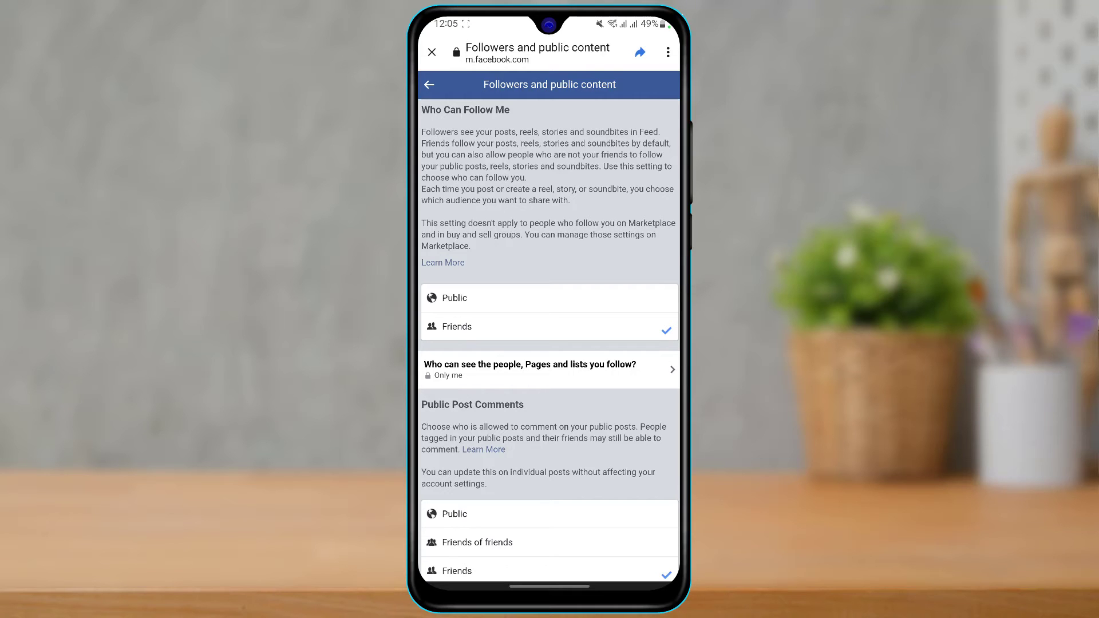
pyautogui.scroll(-3, 549, 327)
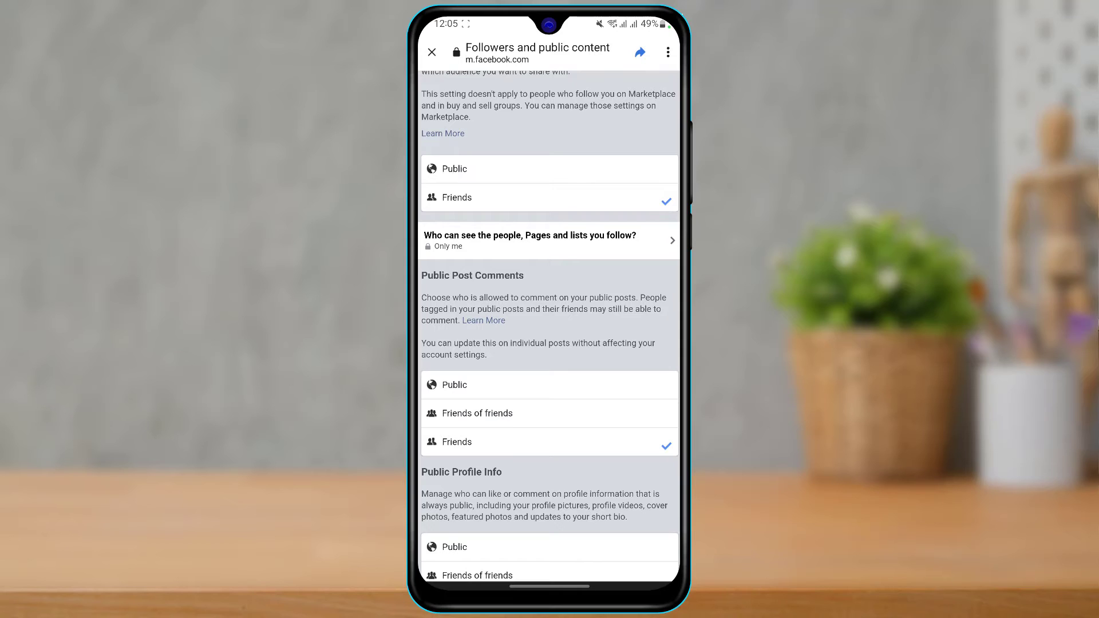
# - Switch Public Post Comments through Public and Friends of friends, finally choosing Friends
pyautogui.click(481, 385)
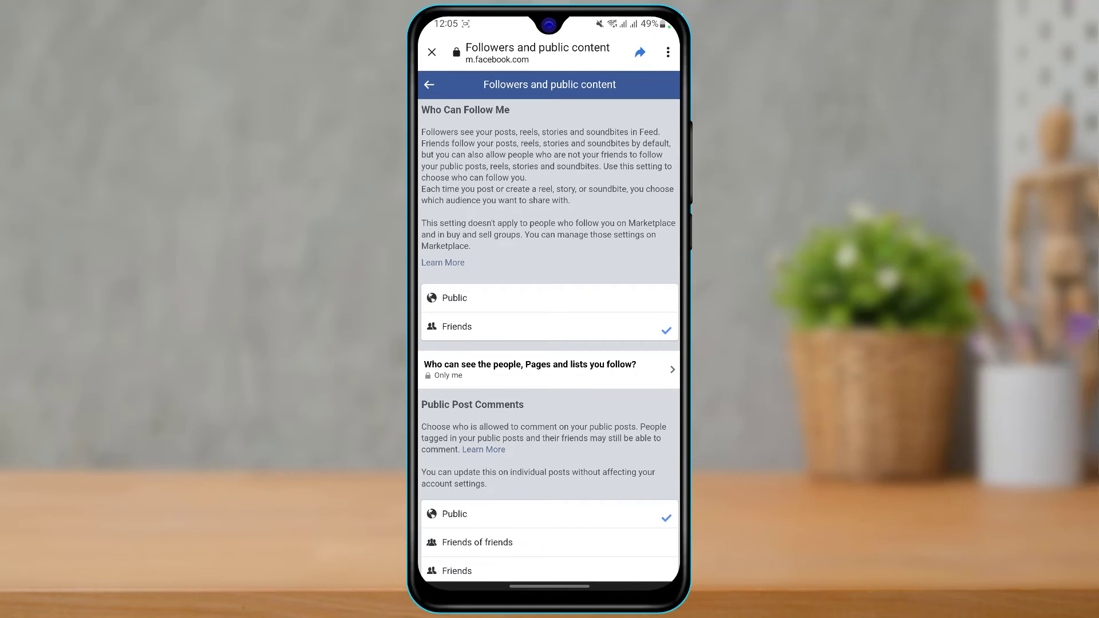
pyautogui.scroll(-3, 549, 327)
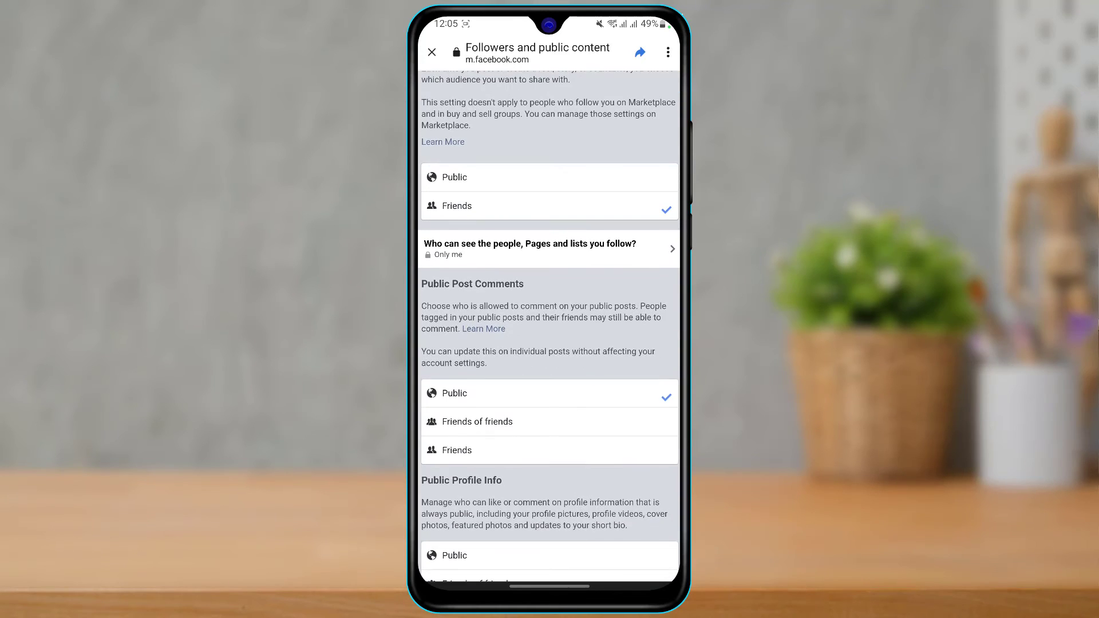
pyautogui.click(478, 422)
pyautogui.scroll(-3, 549, 328)
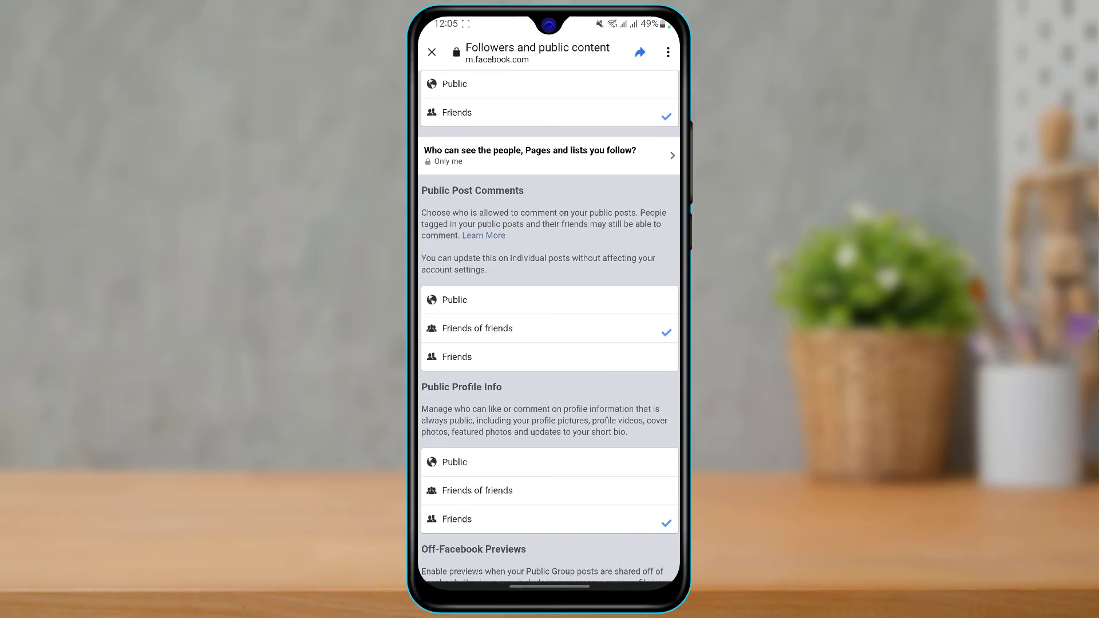
pyautogui.click(458, 359)
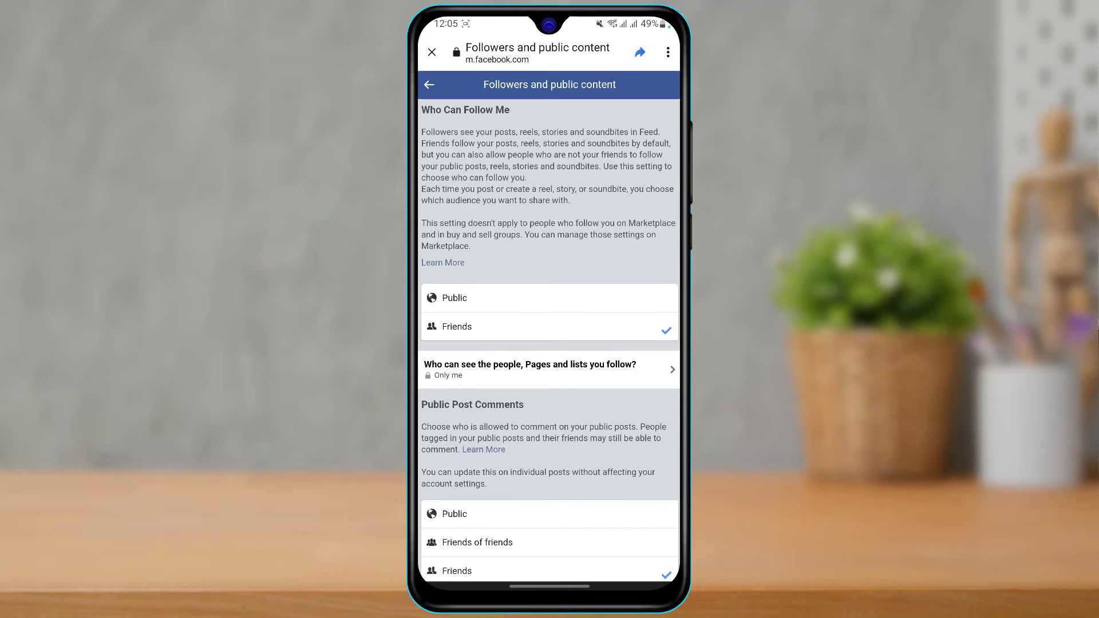
pyautogui.scroll(-4, 549, 328)
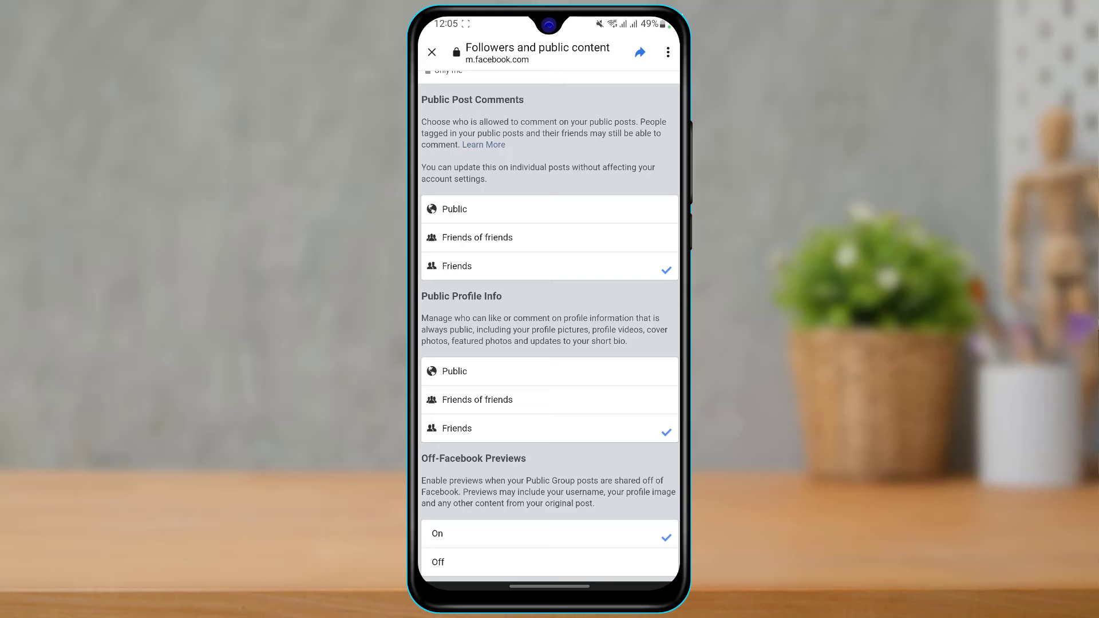
# - Relaunch the Facebook app from the app list and go to your profile
pyautogui.moveTo(550, 587); pyautogui.dragTo(550, 386)
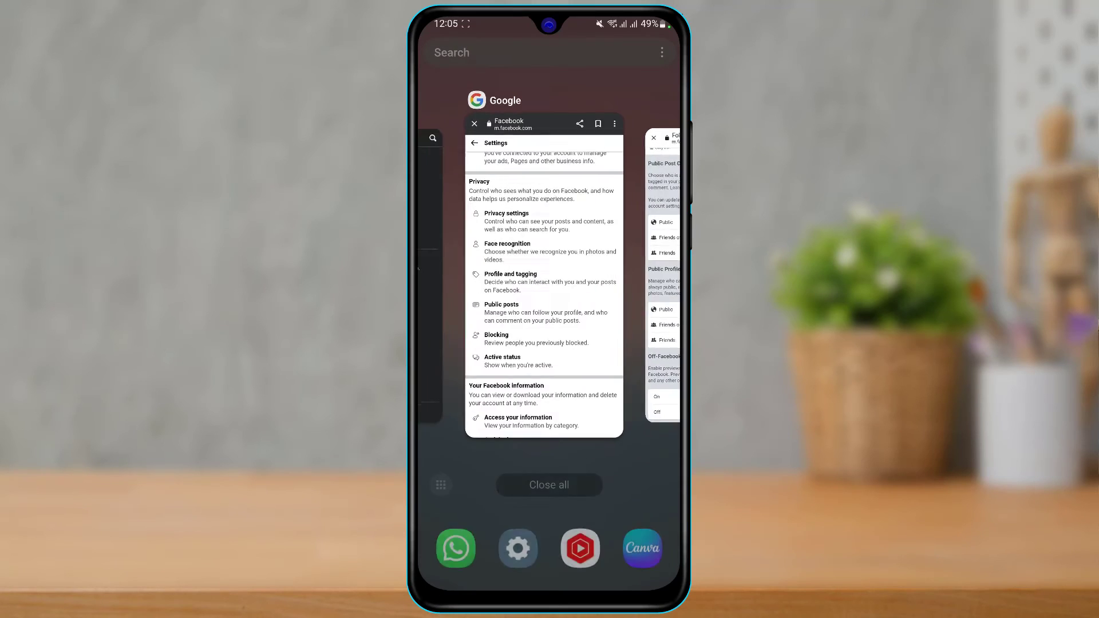
pyautogui.moveTo(550, 587); pyautogui.dragTo(550, 387)
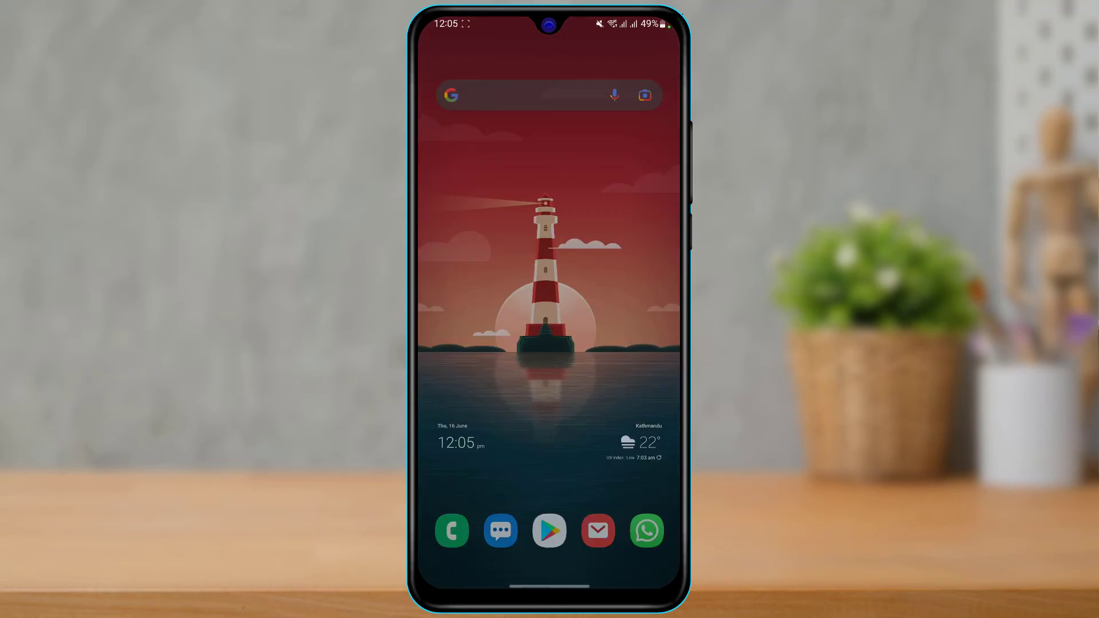
pyautogui.moveTo(549, 430); pyautogui.dragTo(549, 215)
pyautogui.click(449, 344)
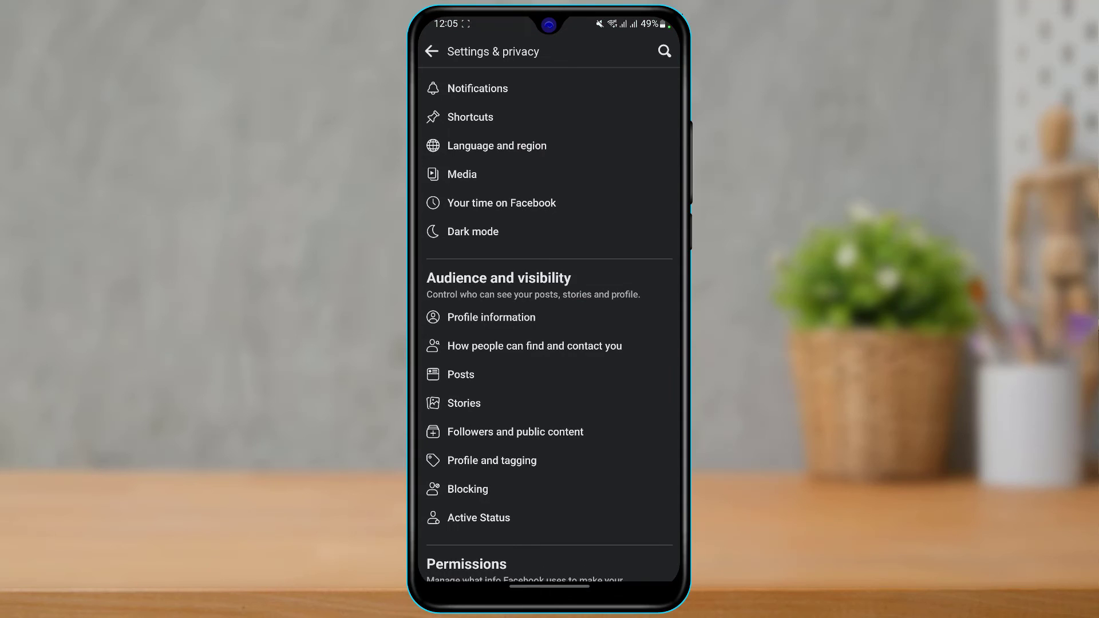
pyautogui.click(432, 51)
pyautogui.click(438, 45)
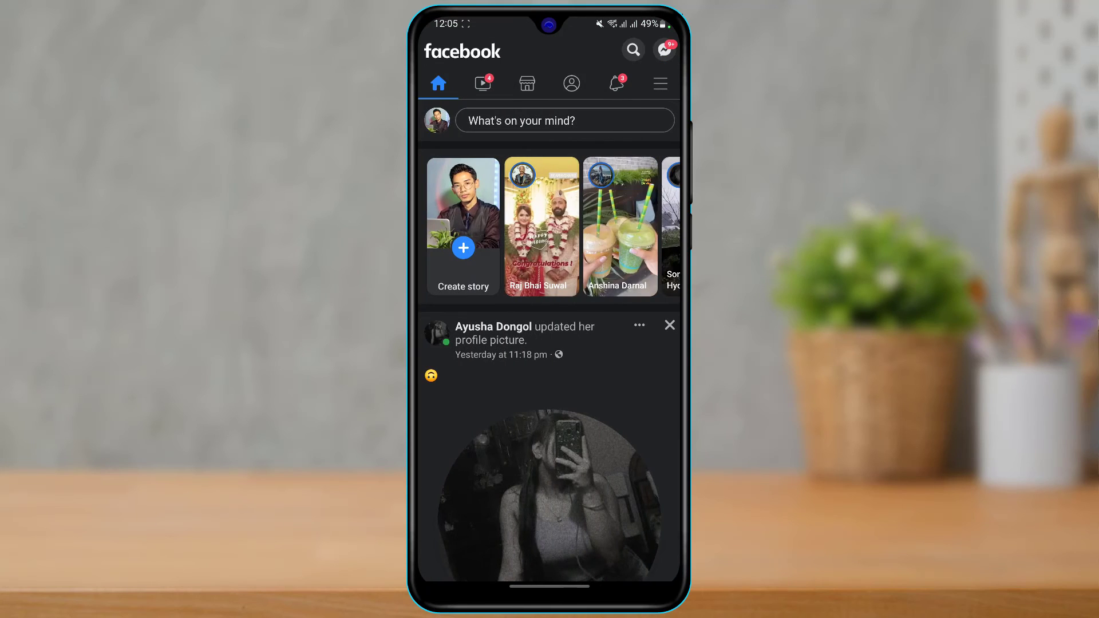
pyautogui.click(571, 84)
pyautogui.scroll(-5, 550, 344)
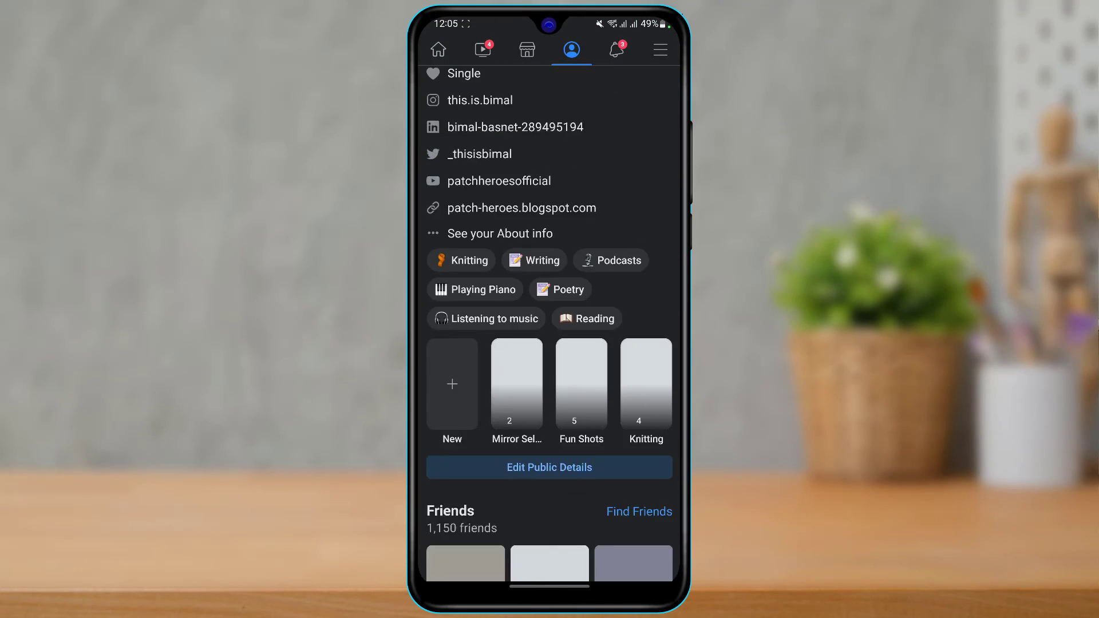
pyautogui.scroll(-5, 550, 344)
pyautogui.scroll(-5, 550, 343)
pyautogui.scroll(-3, 549, 344)
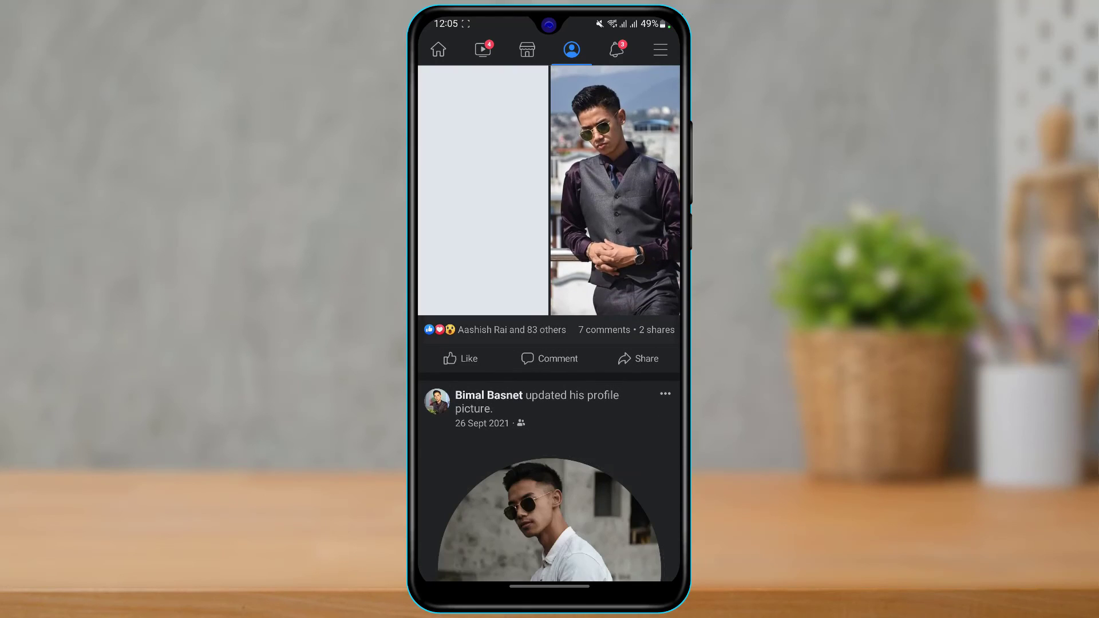
# - Choose Delete on a profile post's comment, then close to the home screen
pyautogui.click(604, 330)
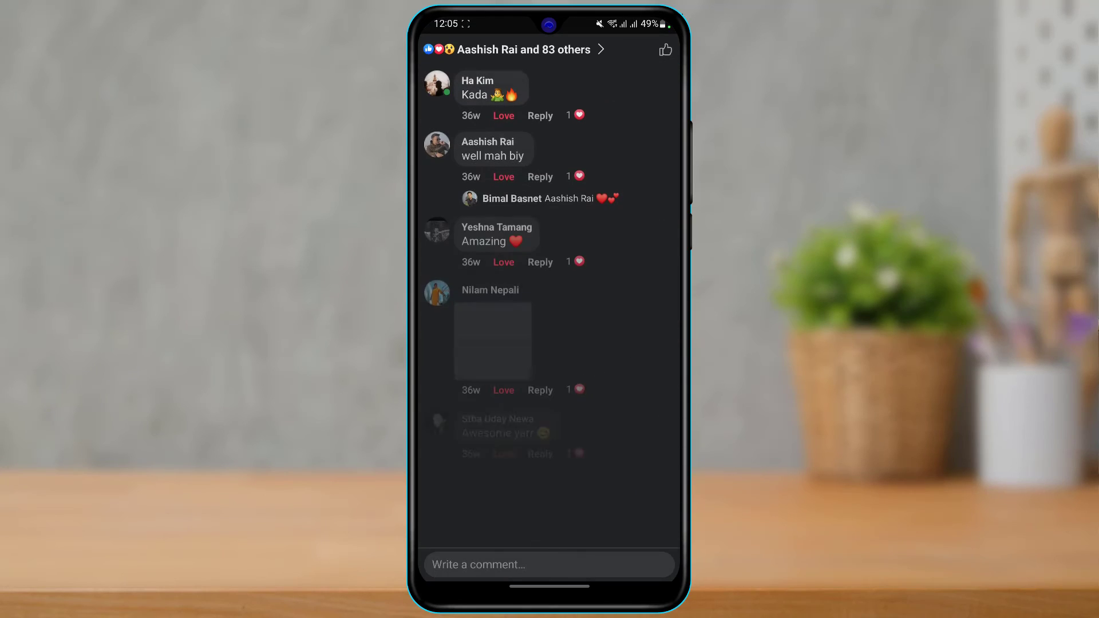
pyautogui.click(491, 330)
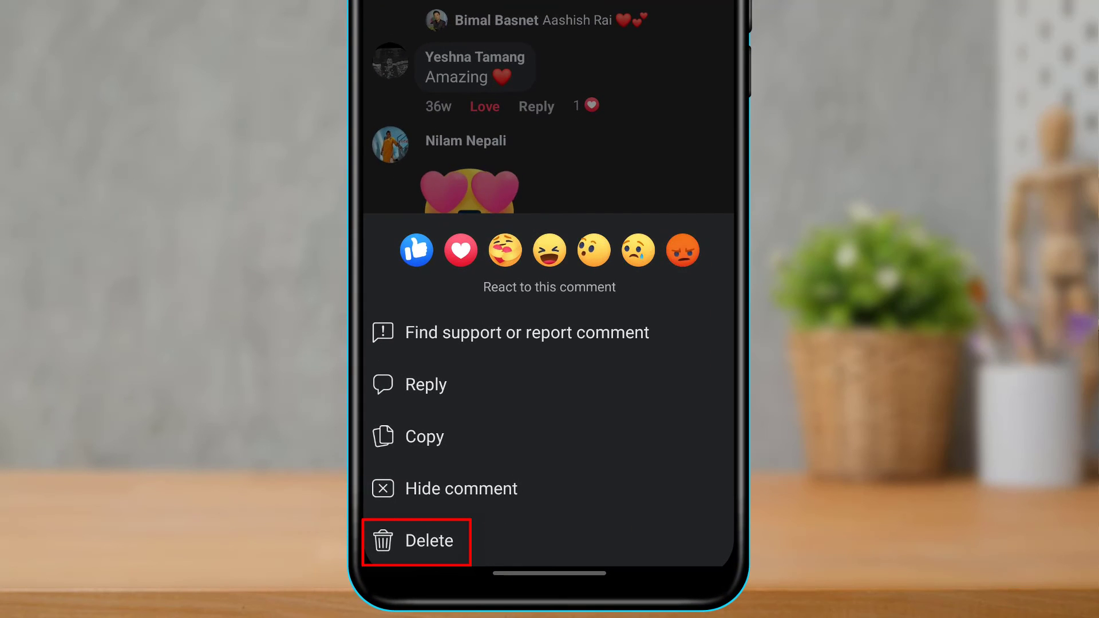
pyautogui.click(417, 541)
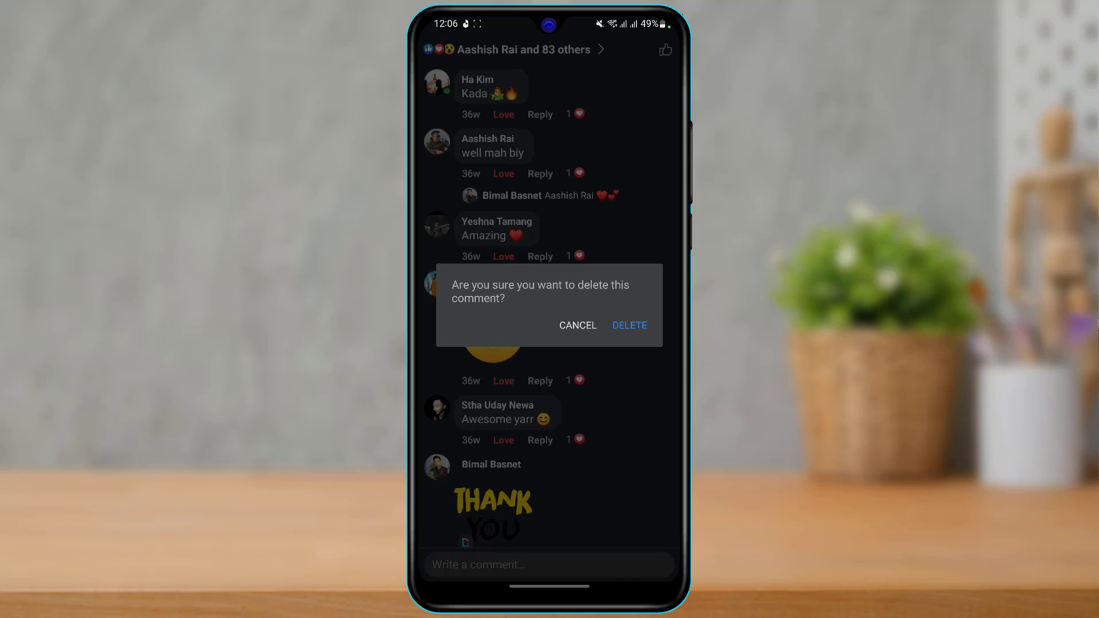
pyautogui.moveTo(549, 587); pyautogui.dragTo(550, 387)
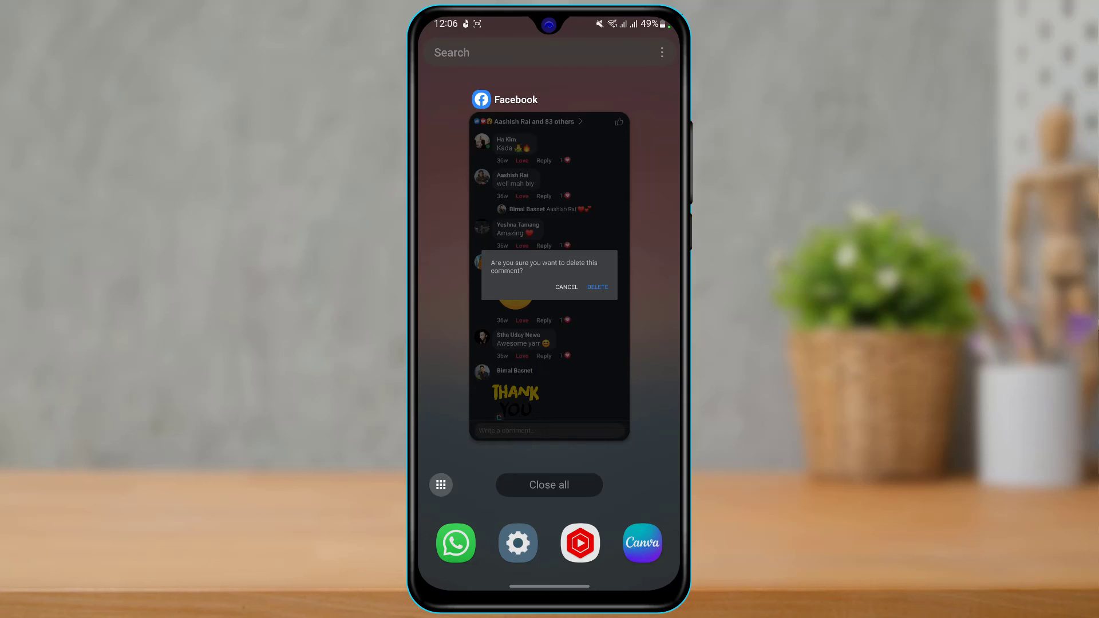
pyautogui.click(549, 485)
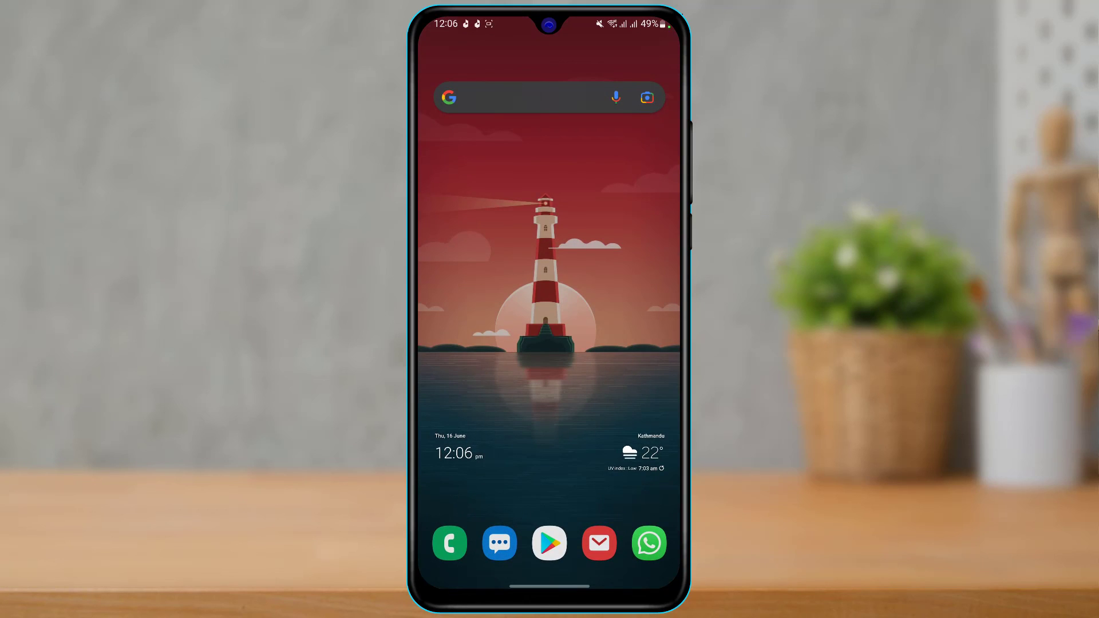